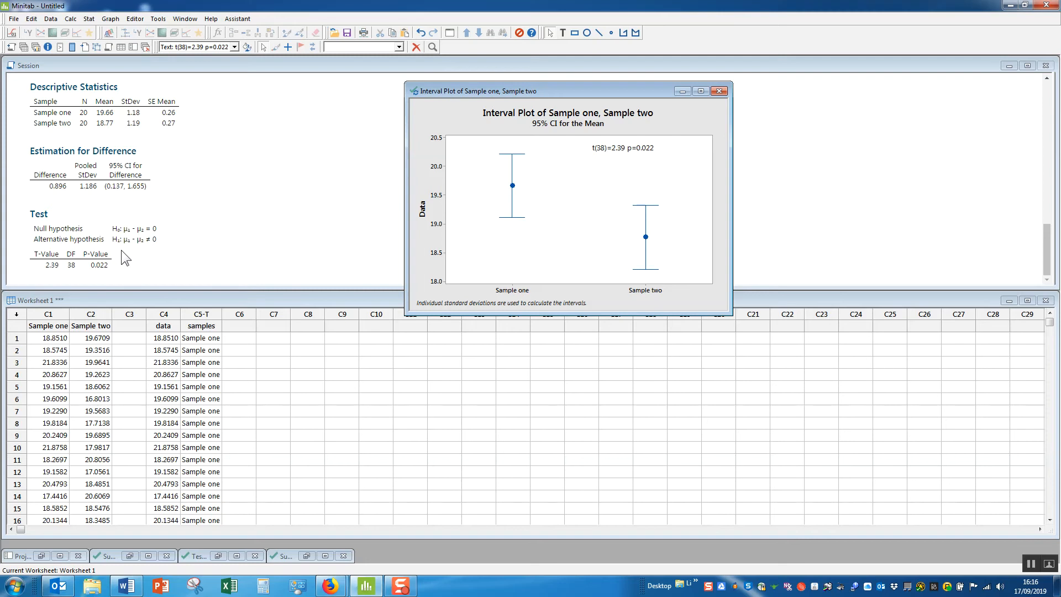
Step: Rename worksheet column C1 as "High protein diet" and column C2 as "Low protein diet"
left_click(46, 326)
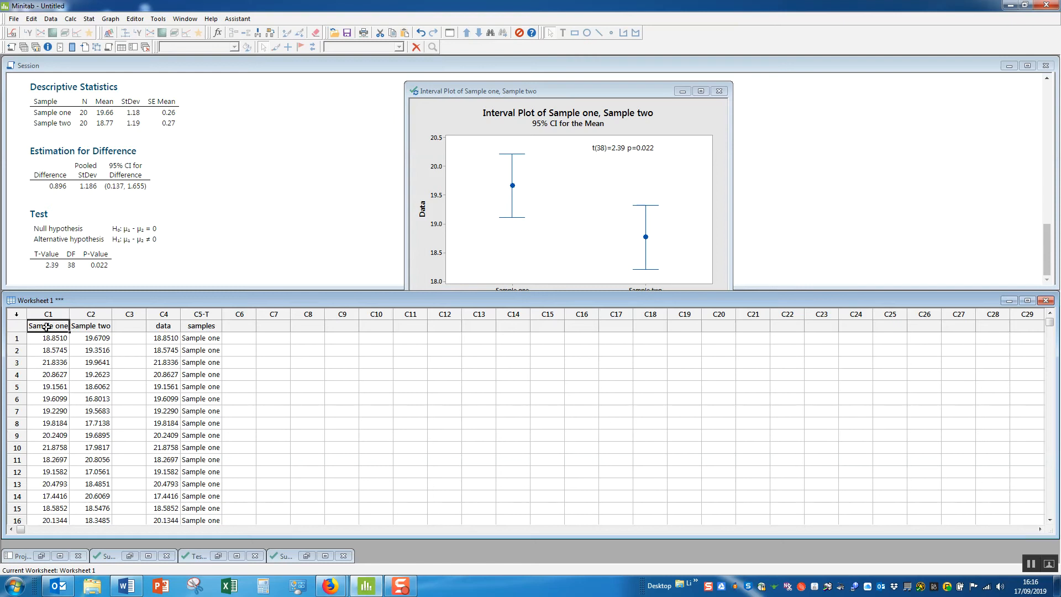
type("H")
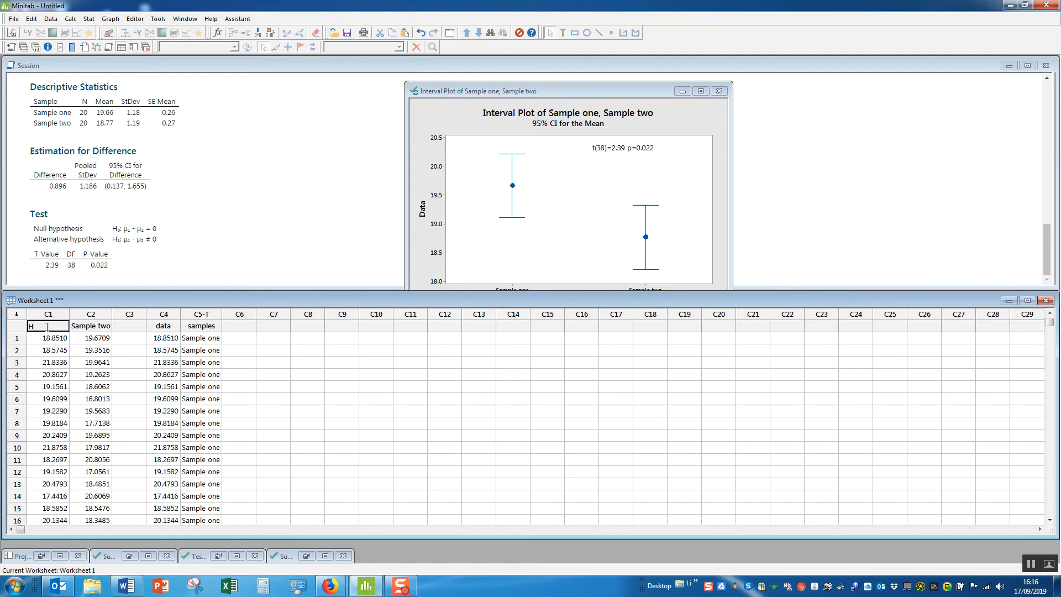
type("igh protein diet")
left_click(105, 351)
left_click(111, 327)
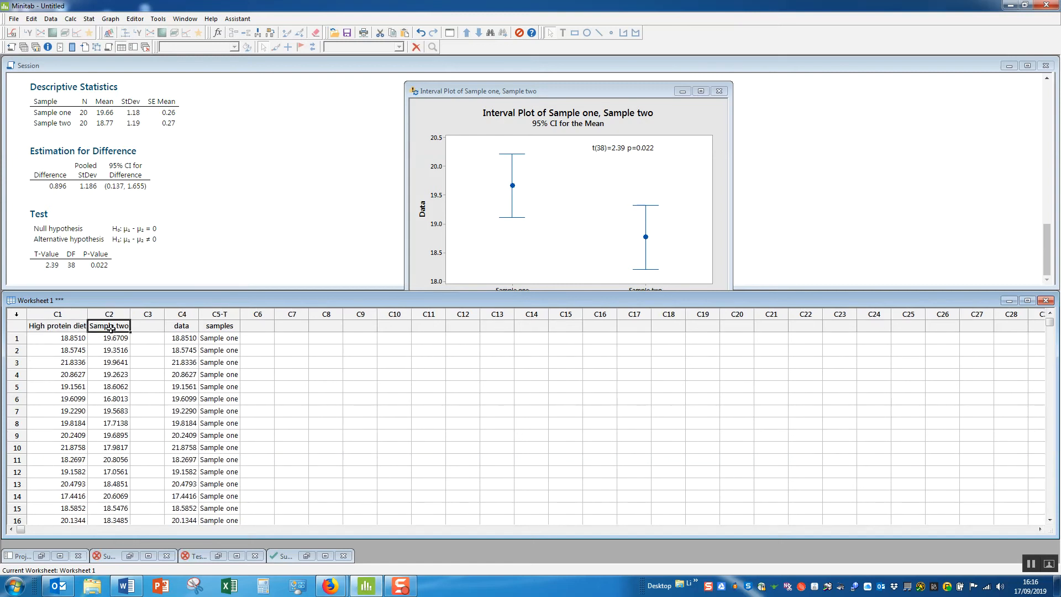
type("Low protei")
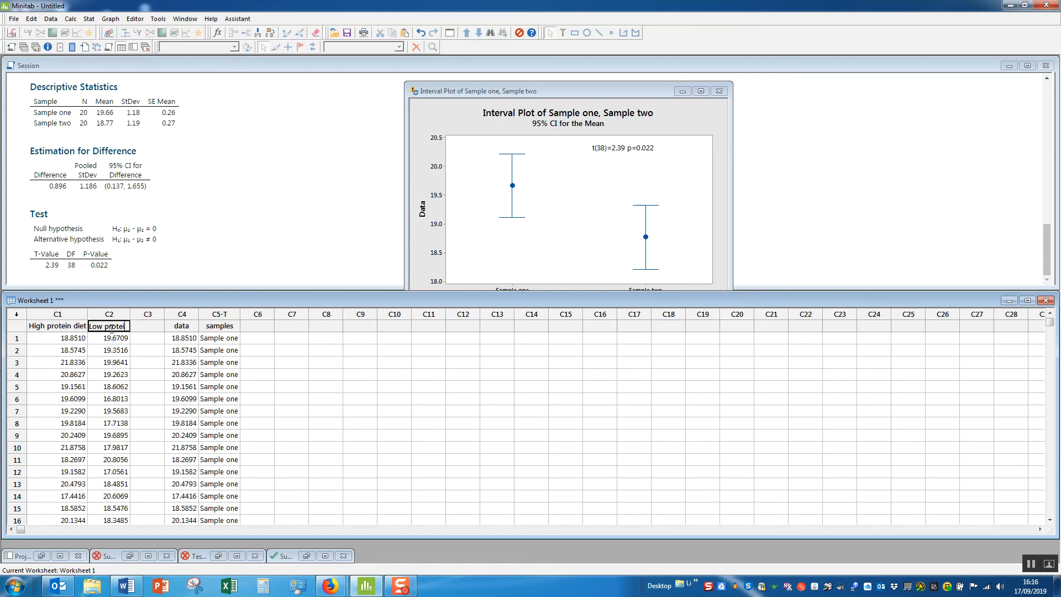
type("n diet")
left_click(155, 360)
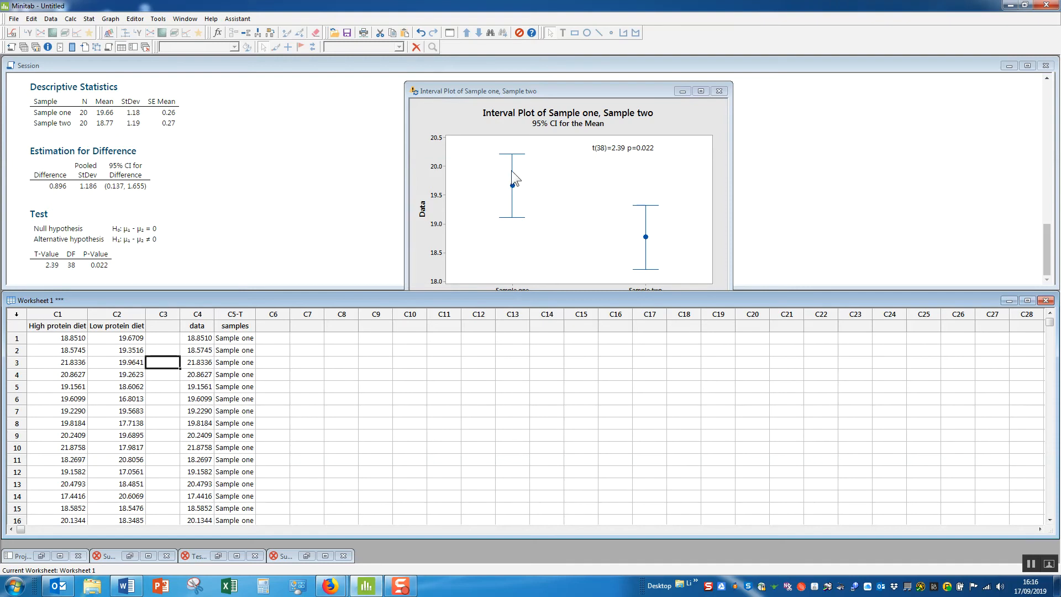
Step: Close the interval plot of Sample one and Sample two
left_click(719, 91)
left_click(571, 321)
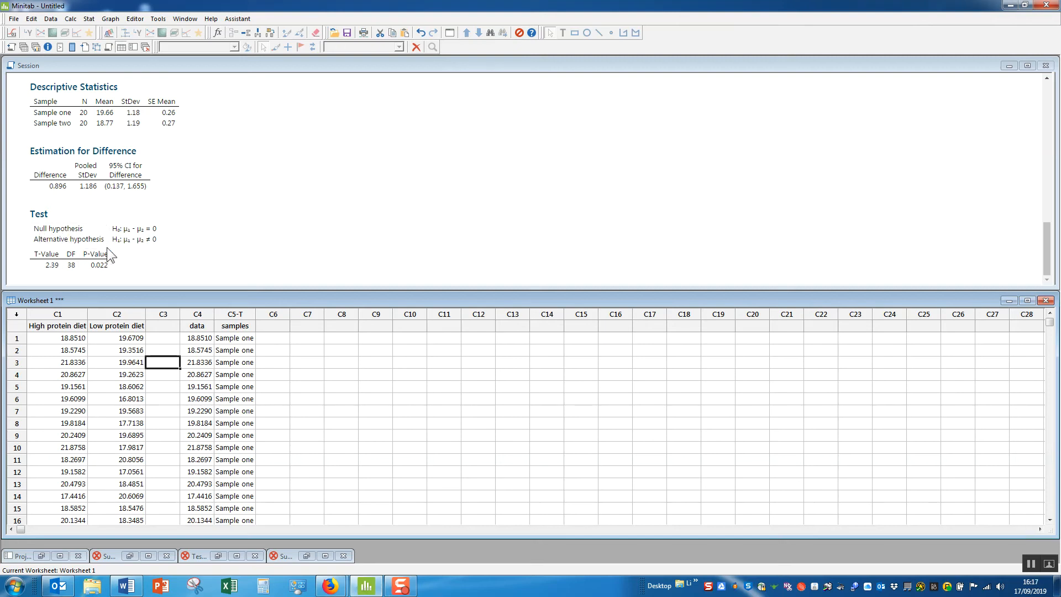
Step: Review the two diet columns and the earlier session output for the standard deviation ratio test and the two-sample t-test
left_click(233, 165)
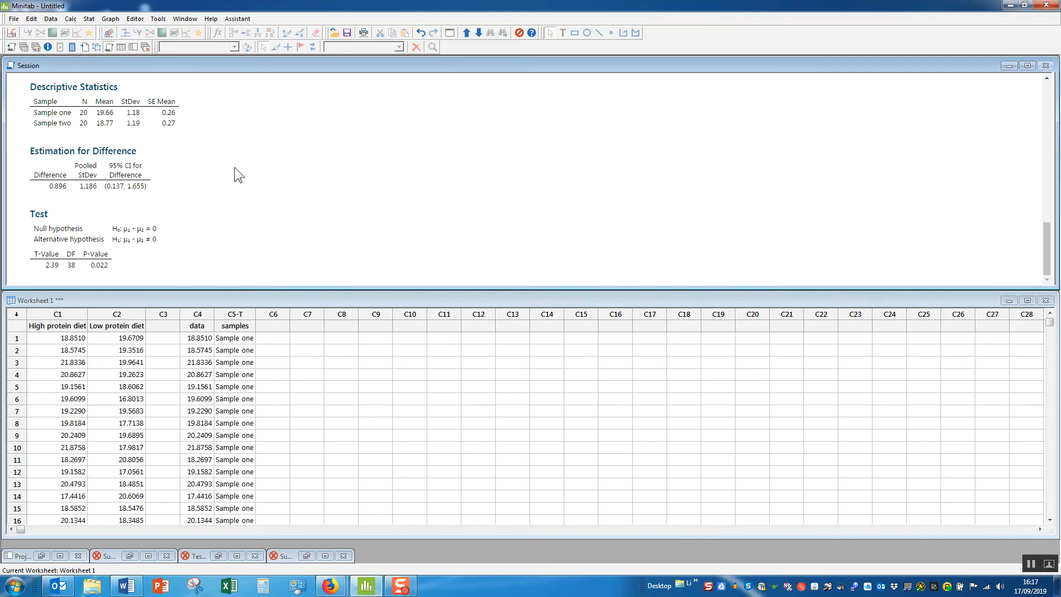
scroll(235, 167, "up", 5)
scroll(235, 166, "down", 5)
left_click(65, 313)
left_click(104, 312)
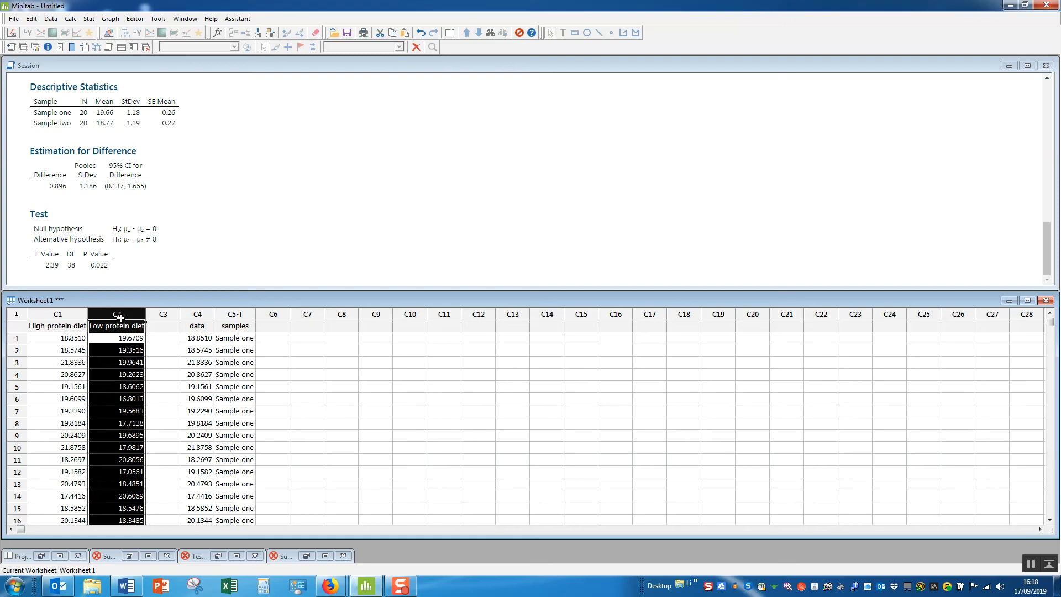
left_click(268, 178)
scroll(267, 177, "up", 12)
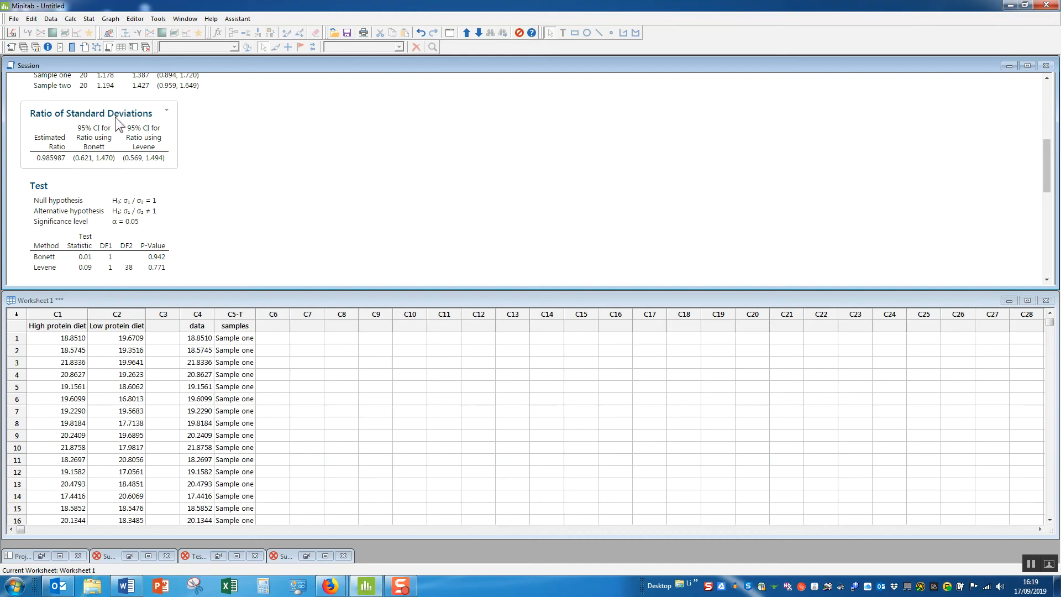
scroll(183, 168, "down", 5)
scroll(215, 170, "down", 4)
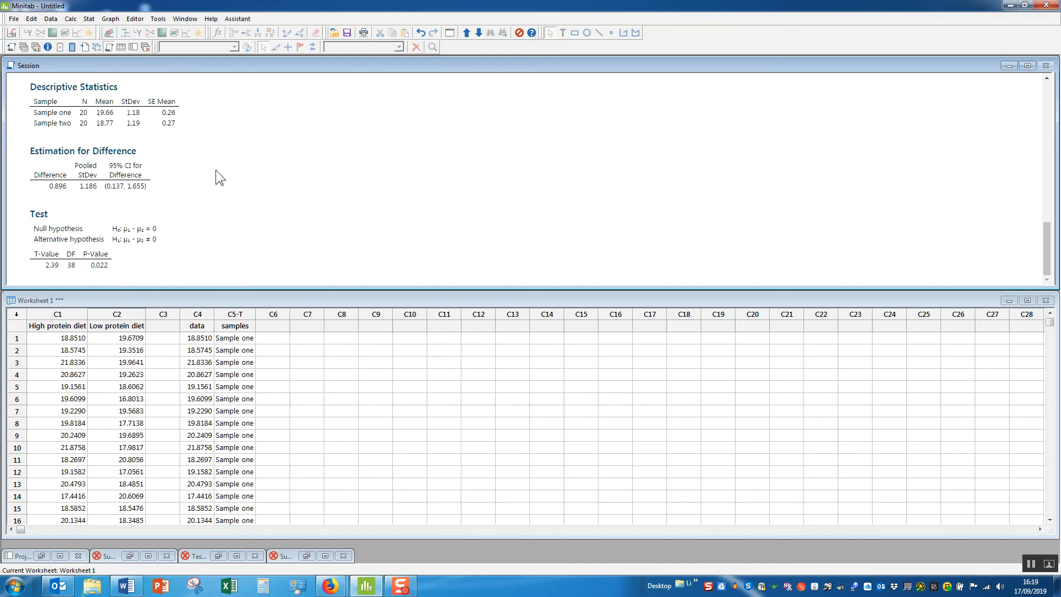
Step: Set up a 2-Sample t test with High protein diet as Sample 1 and Low protein diet as Sample 2
left_click(110, 19)
mouse_move(88, 19)
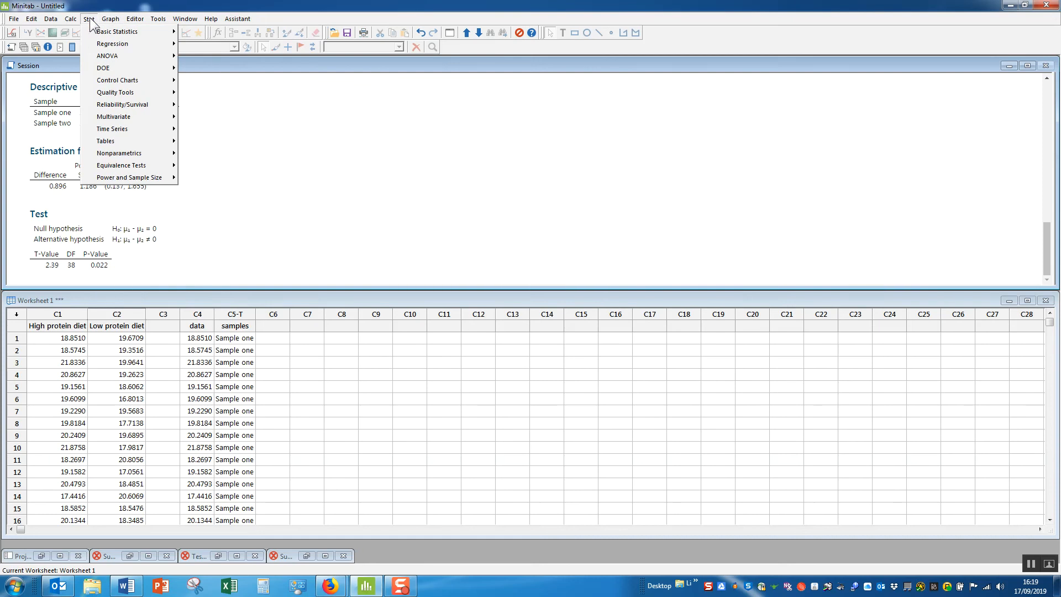
mouse_move(101, 45)
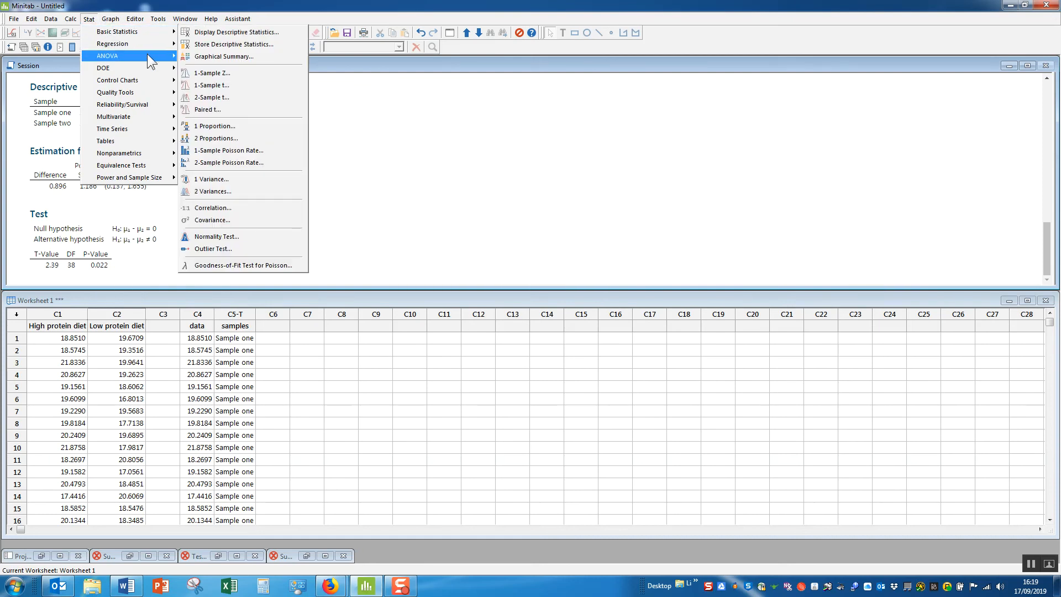
left_click(242, 97)
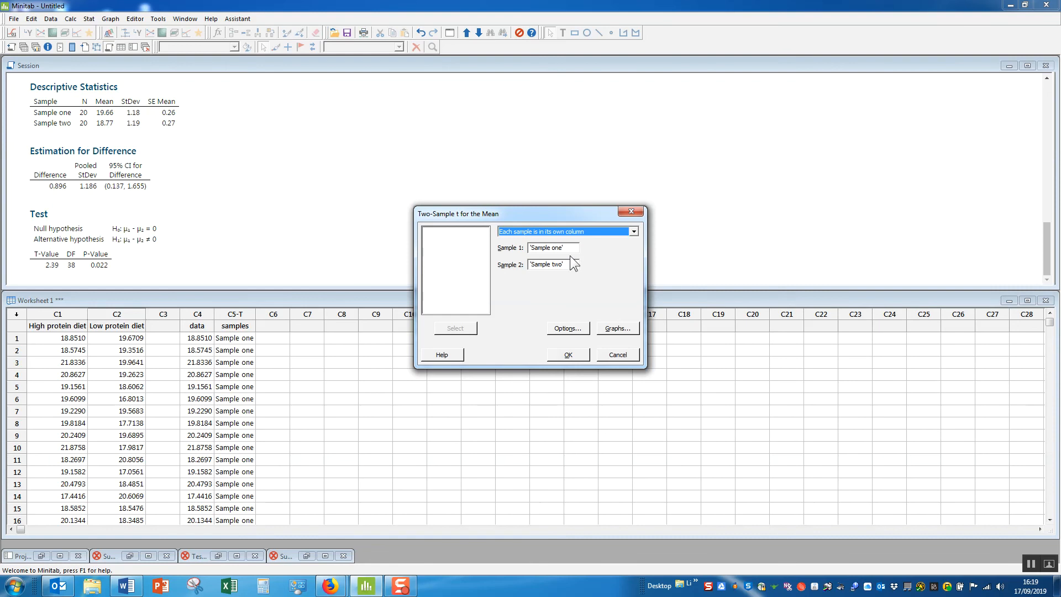
left_click(568, 248)
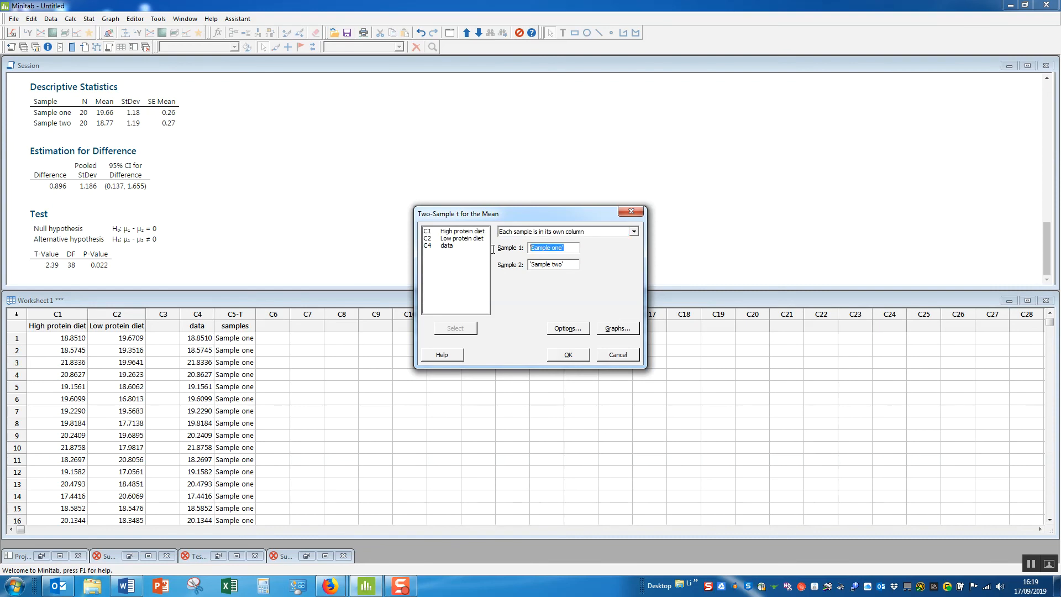
double_click(465, 232)
double_click(467, 239)
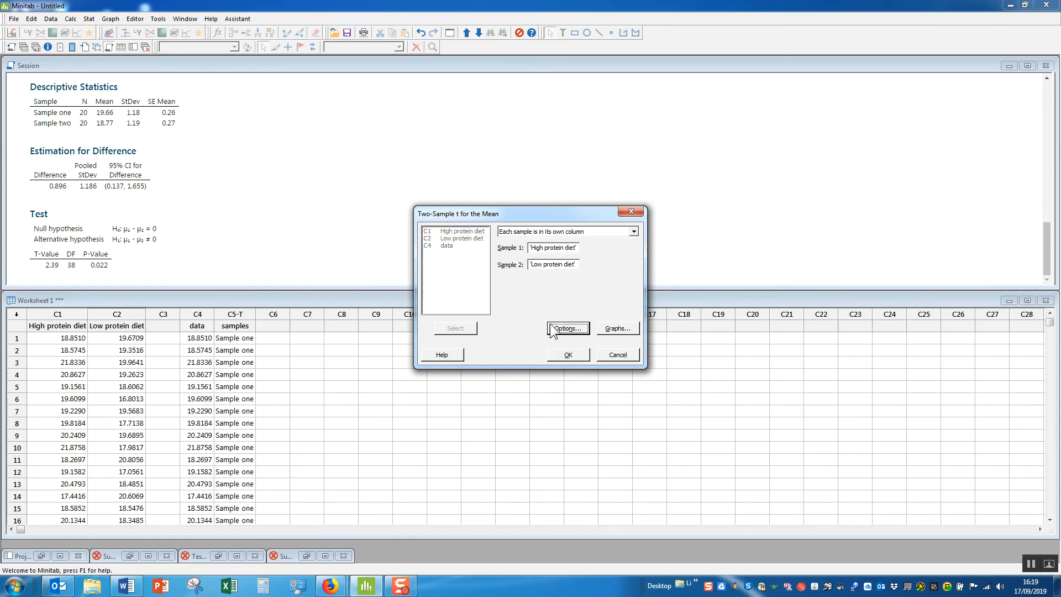
Step: Run the t-test with the alternative hypothesis "Difference > hypothesized difference" and compare its output with the earlier two-sided test
left_click(567, 328)
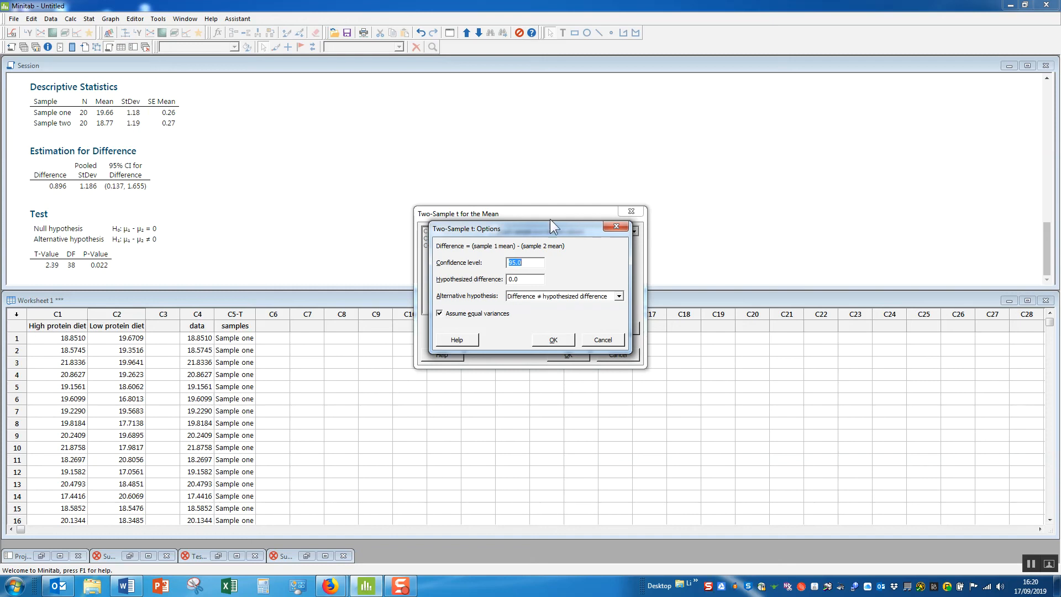
left_click(619, 297)
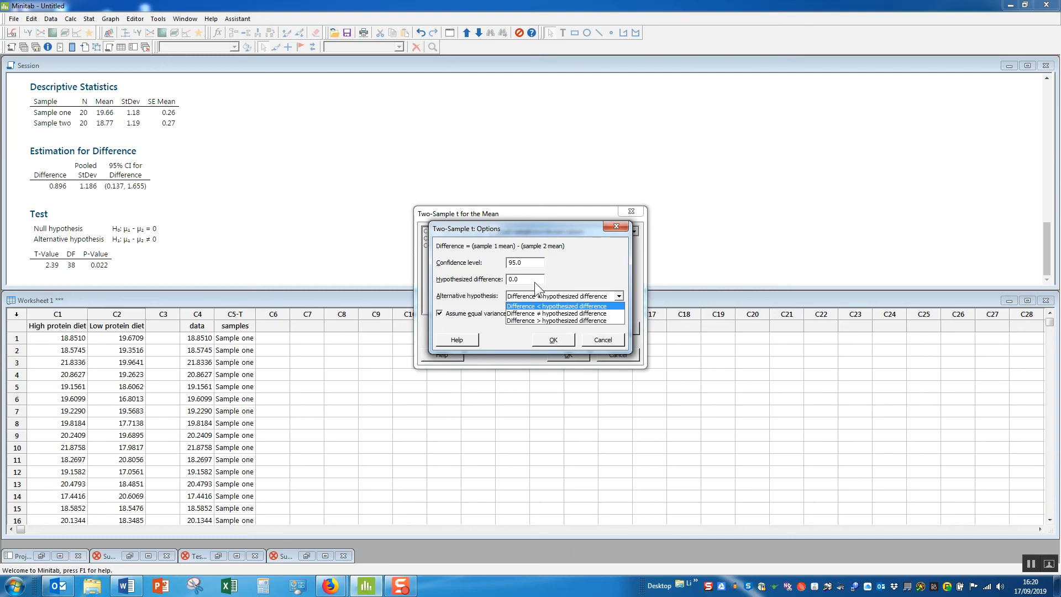
left_click(565, 320)
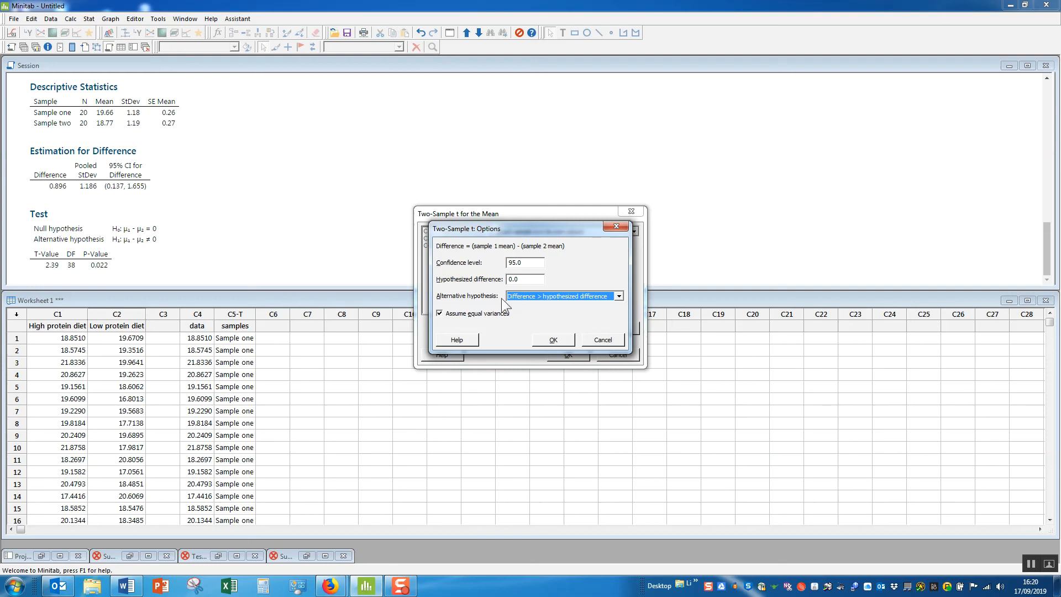
left_click(619, 296)
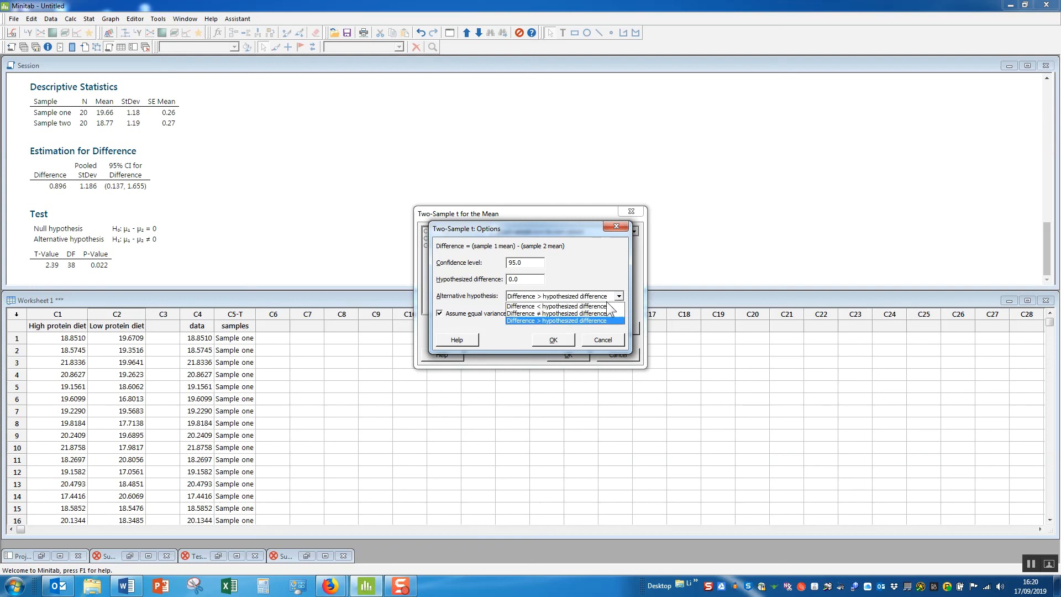
left_click(569, 319)
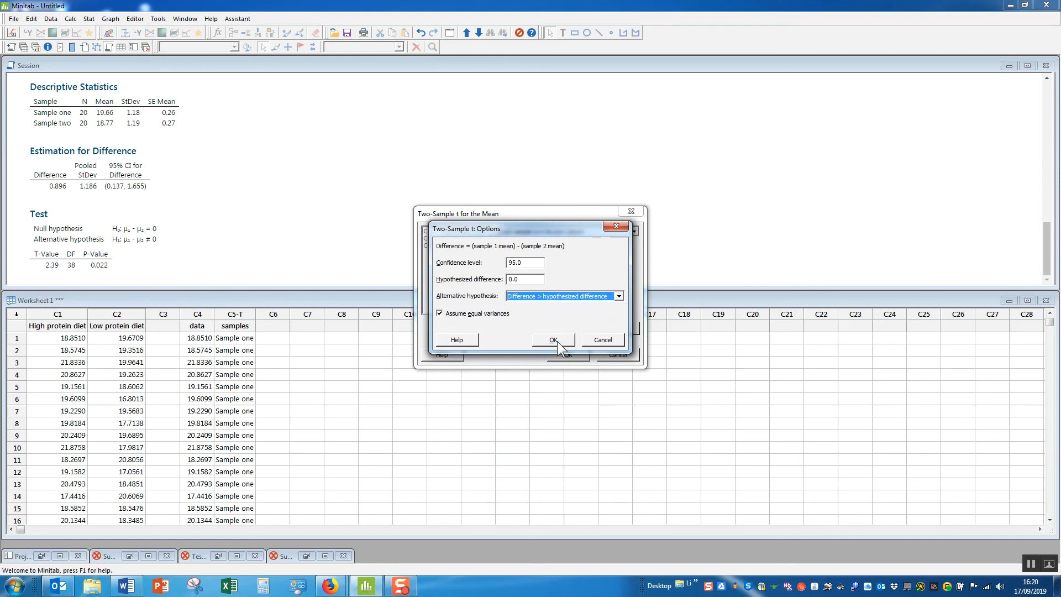
left_click(553, 339)
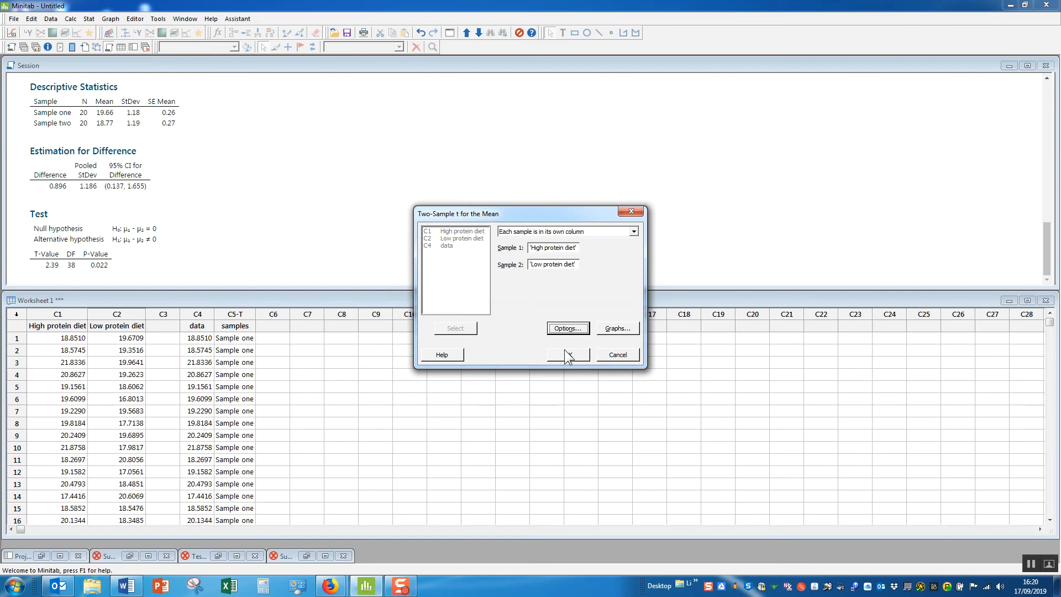
left_click(564, 357)
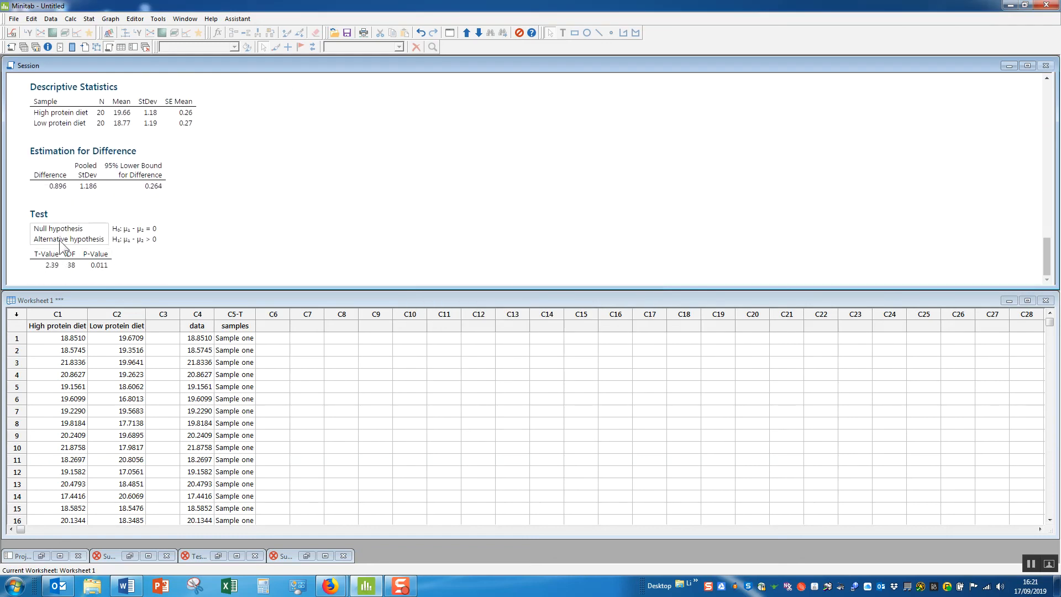
scroll(175, 238, "up", 7)
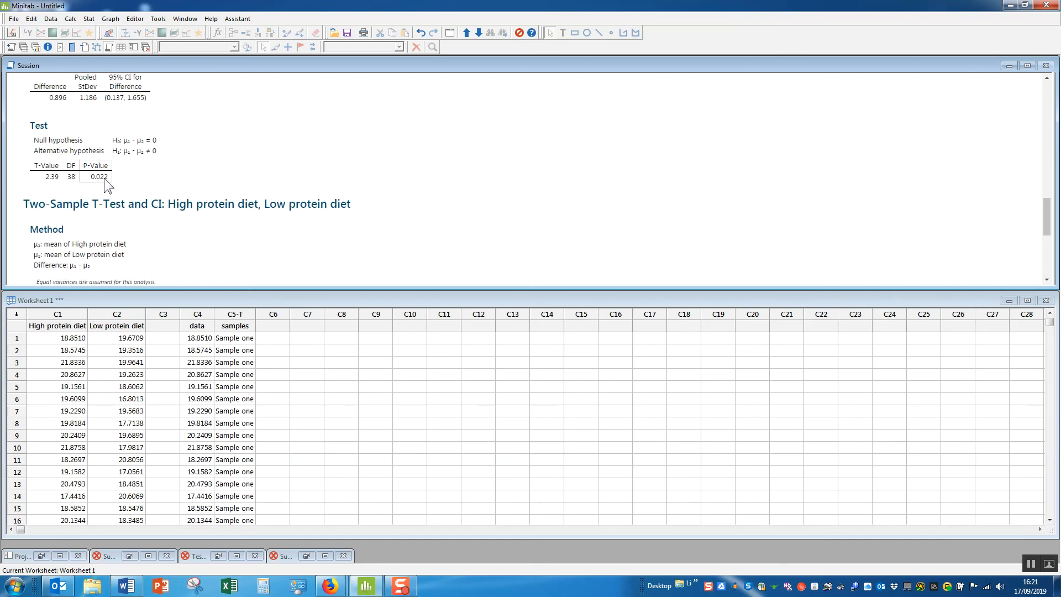
scroll(164, 201, "down", 5)
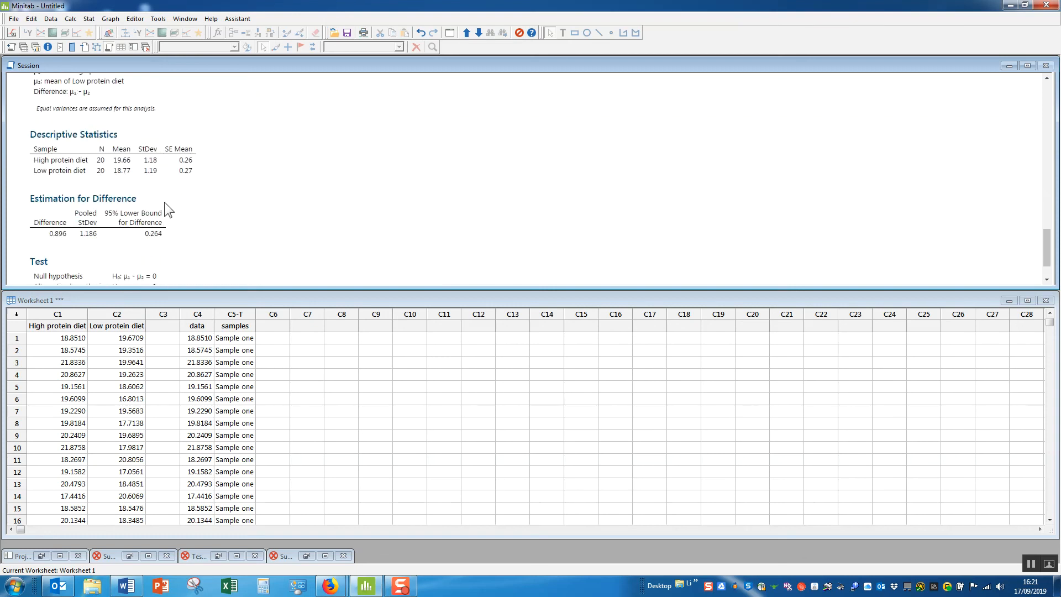
scroll(164, 201, "down", 2)
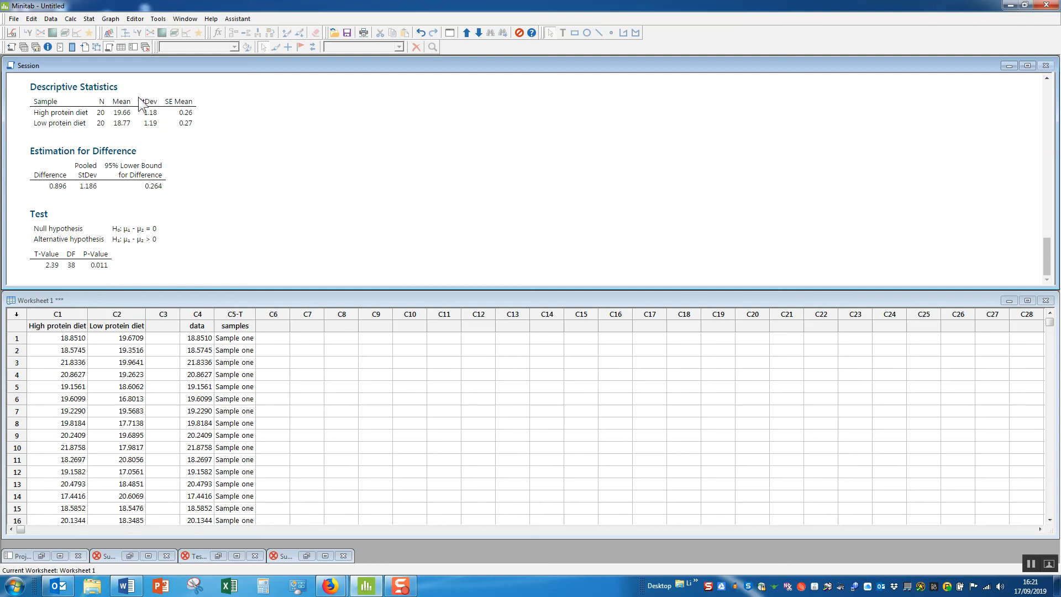
Step: Create a simple multiple-Y's interval plot of High protein diet and Low protein diet, and move its window clear of the session output
left_click(110, 20)
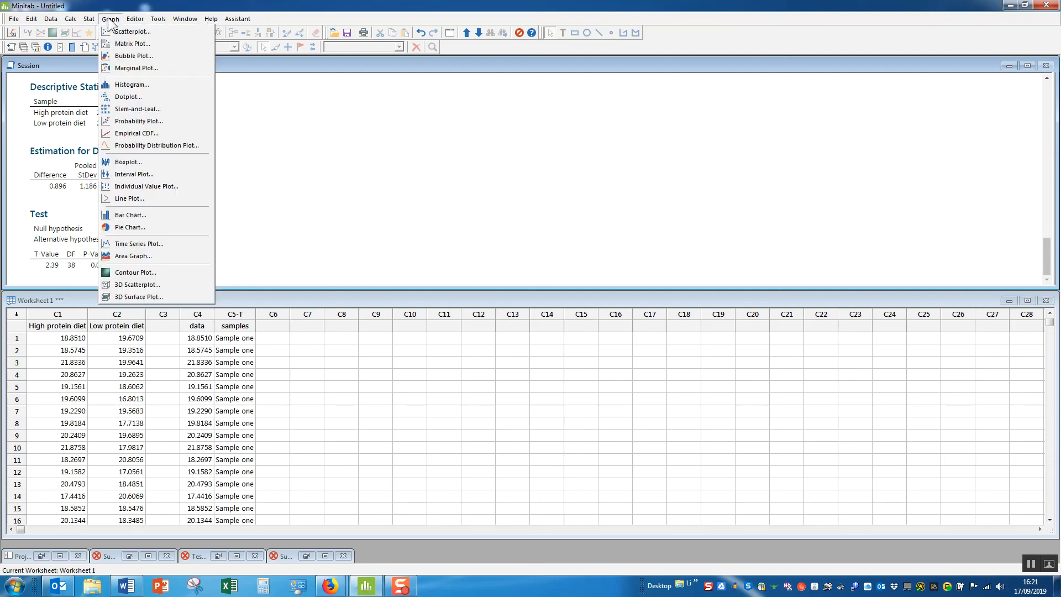
left_click(144, 174)
double_click(462, 327)
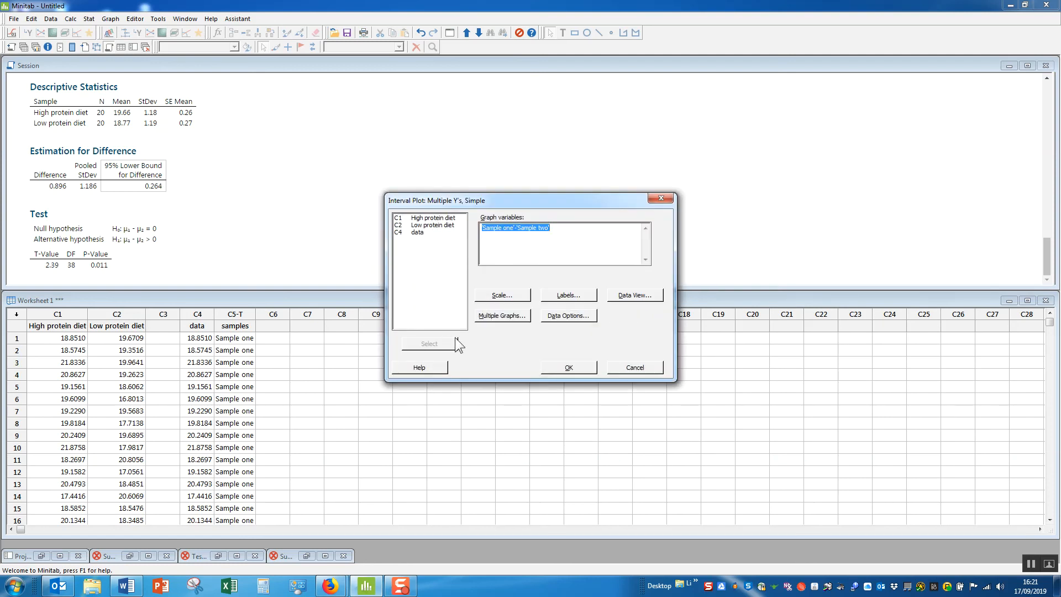
key("Delete")
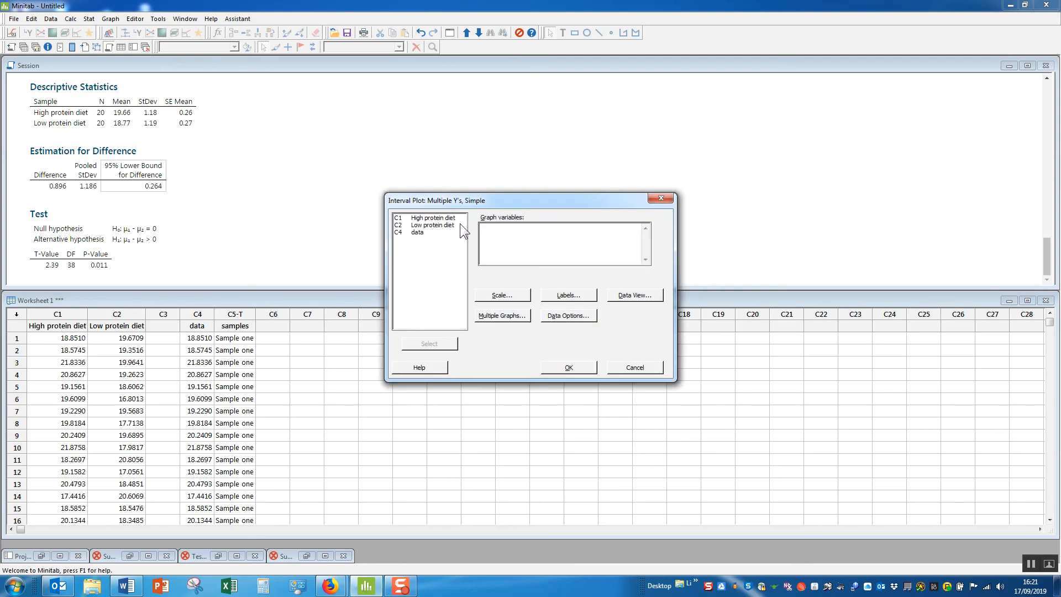
left_click_drag(458, 218, 458, 225)
left_click(429, 343)
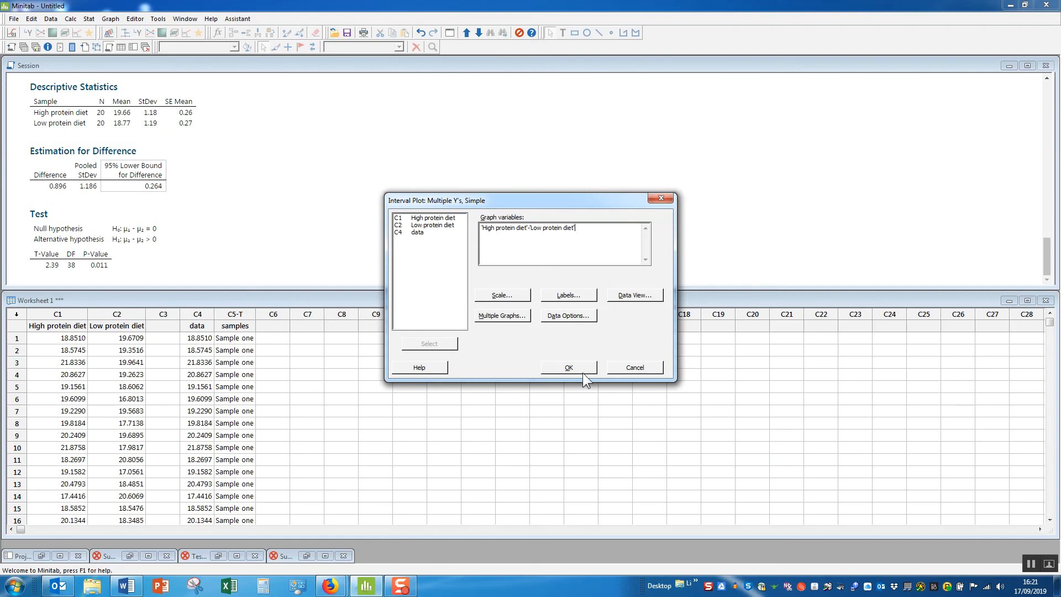
left_click(574, 367)
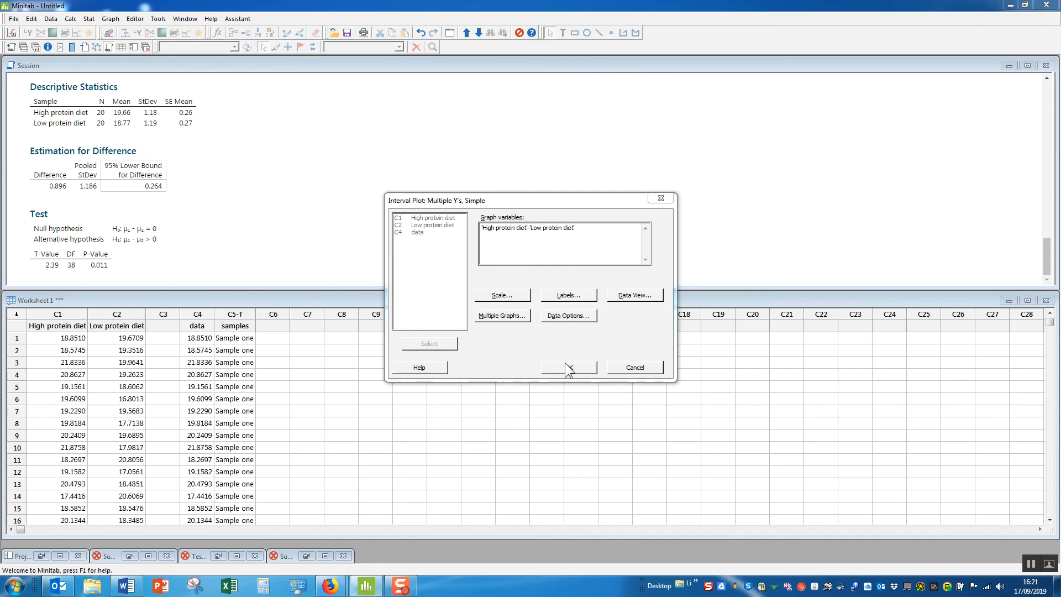
left_click_drag(292, 133, 704, 98)
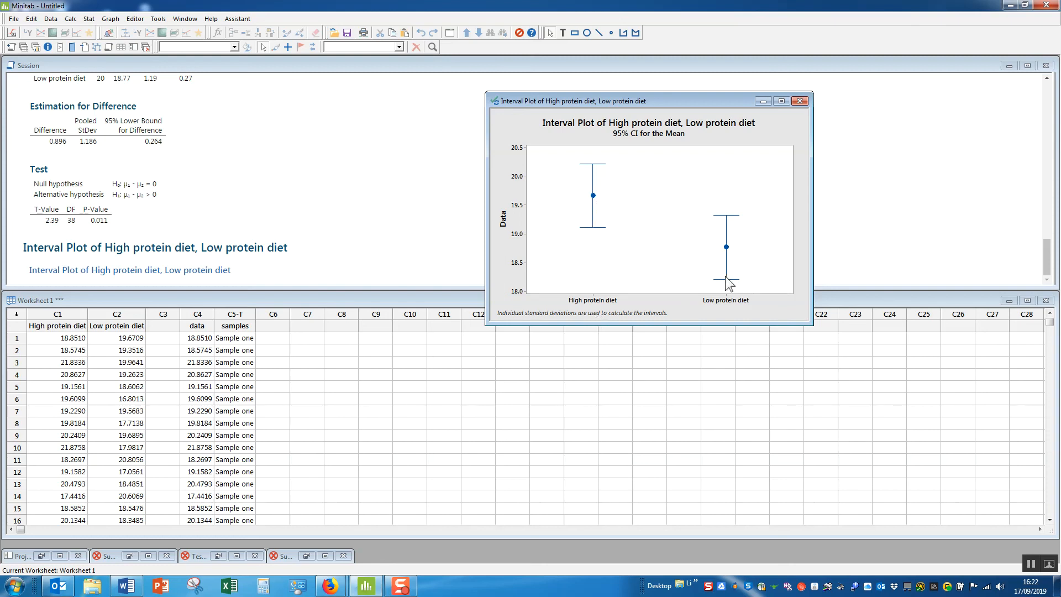
mouse_move(726, 277)
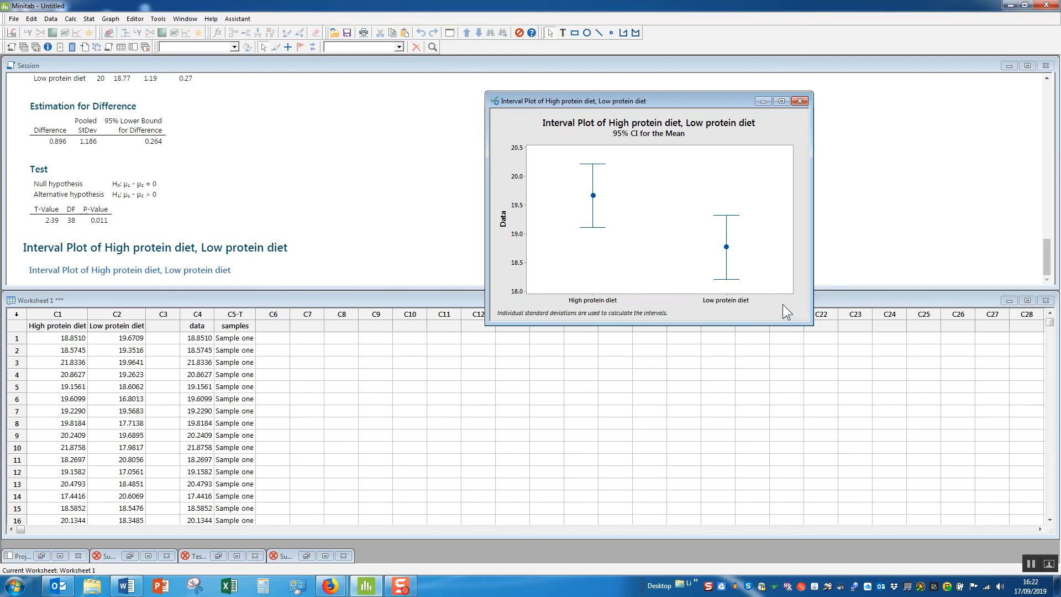